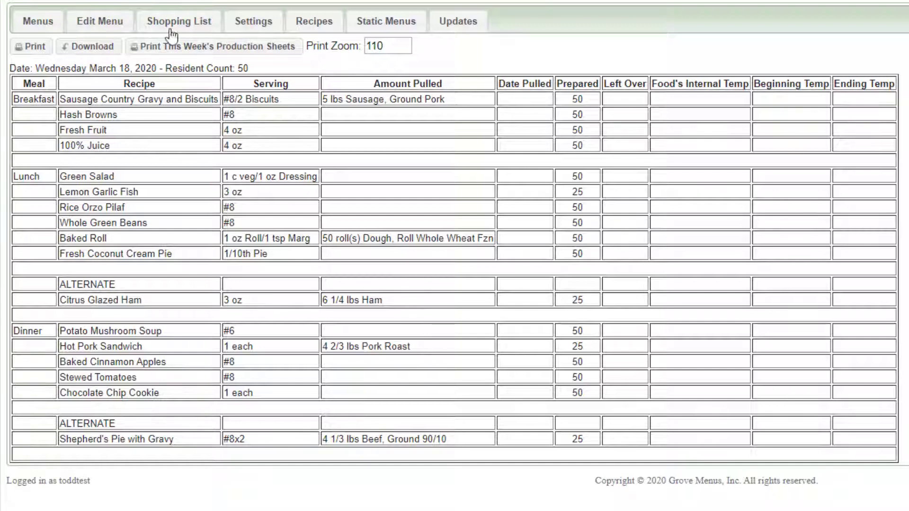
# Step: Open the printable version of the Wednesday March 18, 2020 production sheet and look through its pages
pyautogui.click(34, 47)
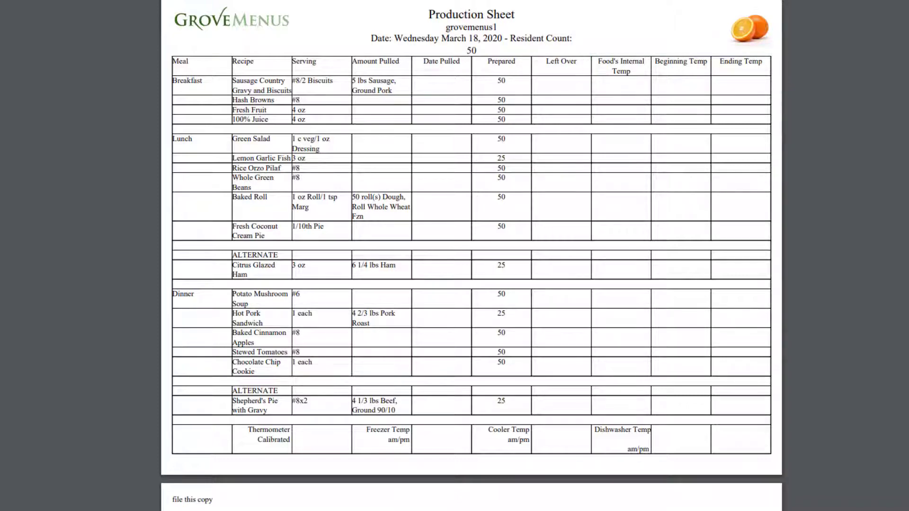
pyautogui.scroll(-5, 296, 251)
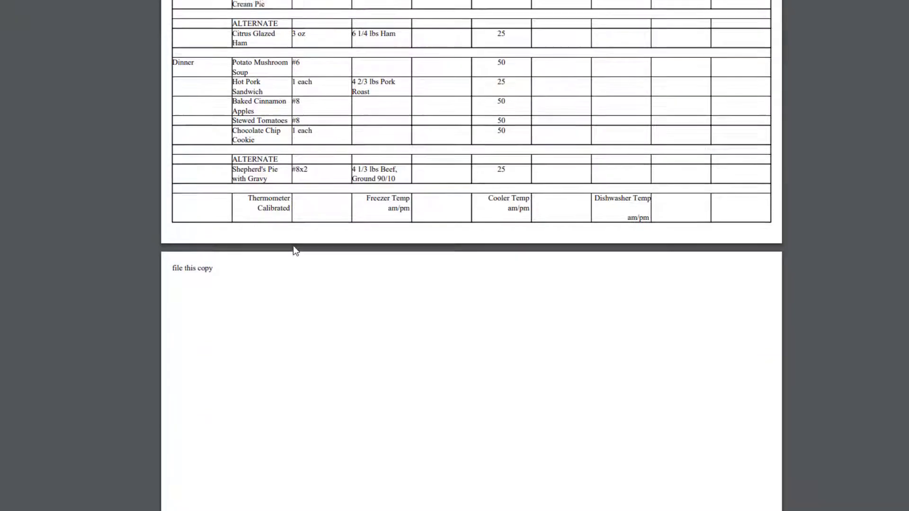
pyautogui.scroll(5, 293, 246)
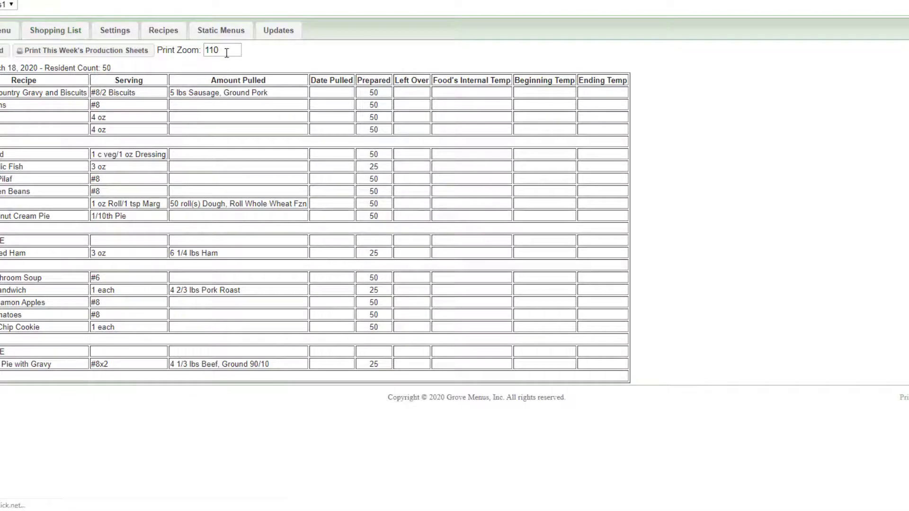
# Step: Set the production sheet's print zoom to 100 and generate its printable version
pyautogui.moveTo(227, 53); pyautogui.dragTo(205, 50)
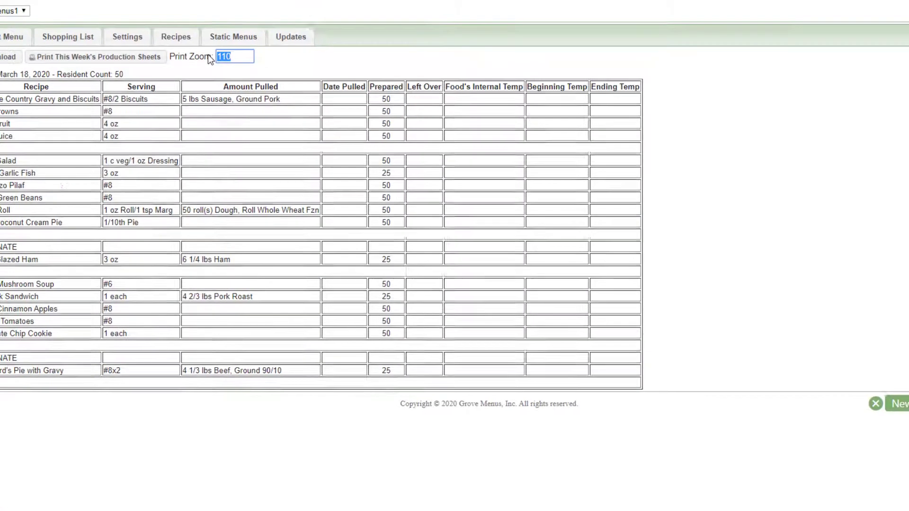
pyautogui.write('1')
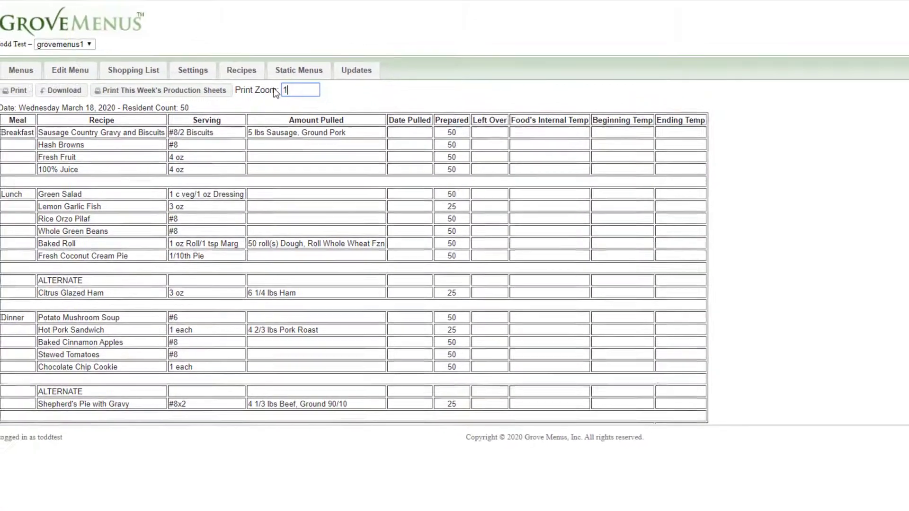
pyautogui.write('00')
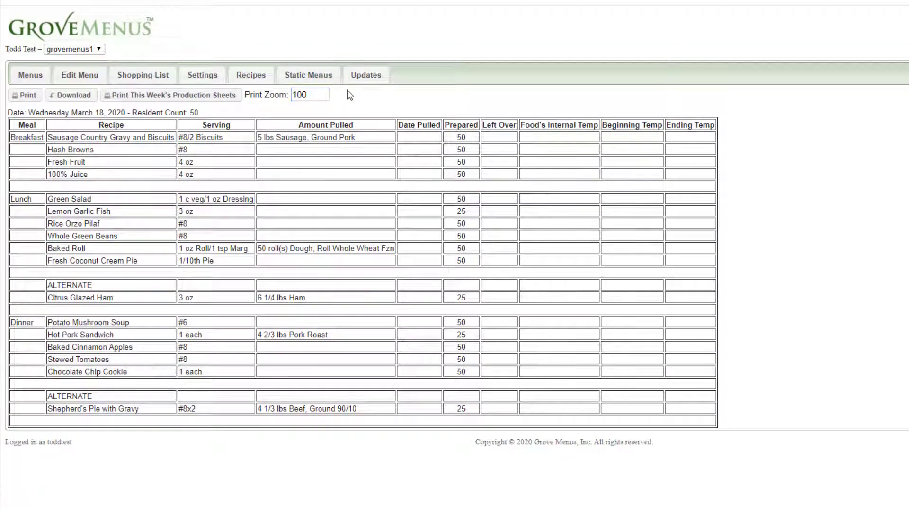
pyautogui.click(348, 90)
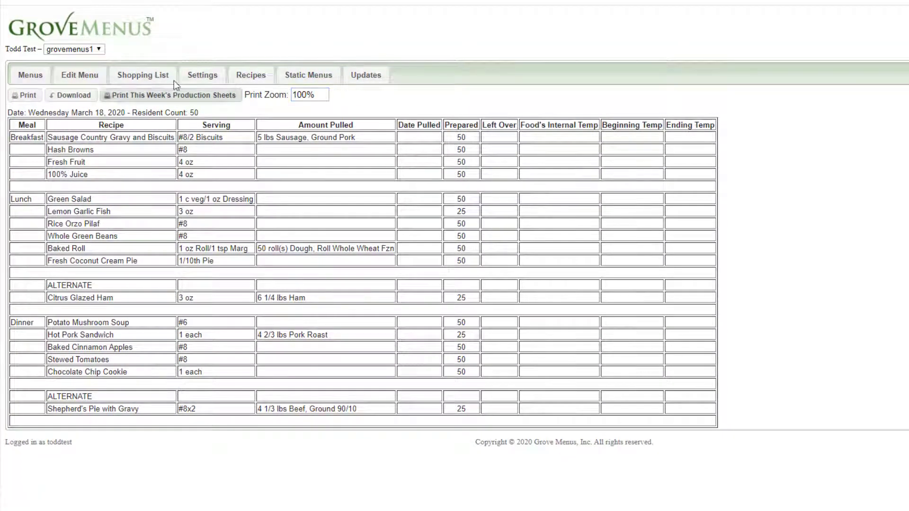
pyautogui.click(27, 95)
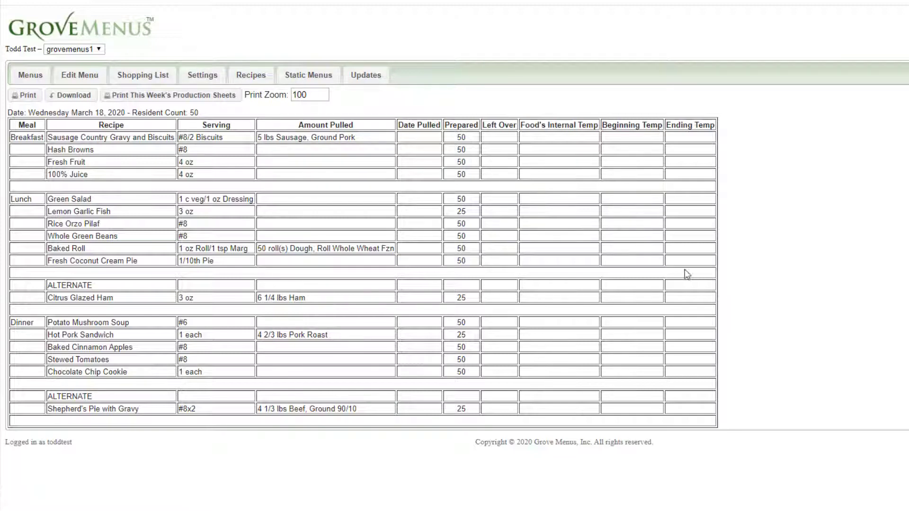
# Step: Enable the use of daily static menu numbers on the shopping list in the menu settings and save
pyautogui.click(211, 81)
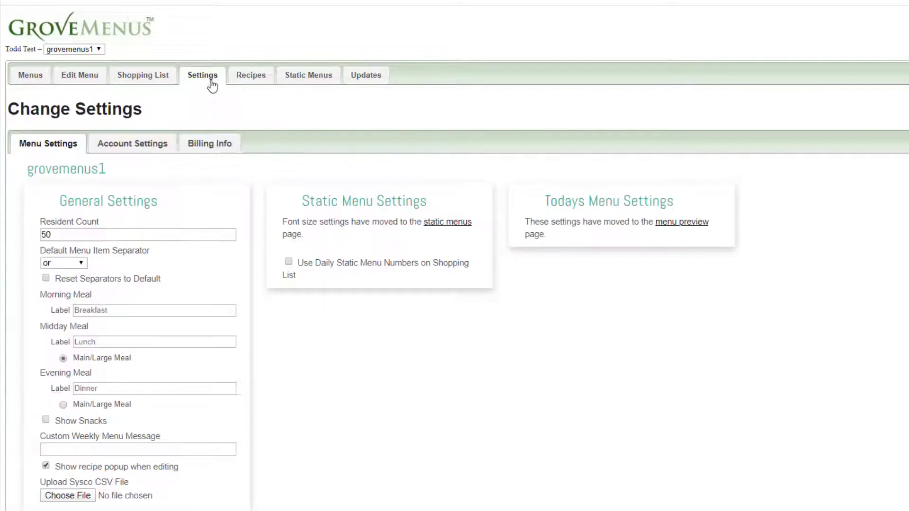
pyautogui.click(289, 262)
pyautogui.scroll(-2, 771, 381)
pyautogui.click(776, 497)
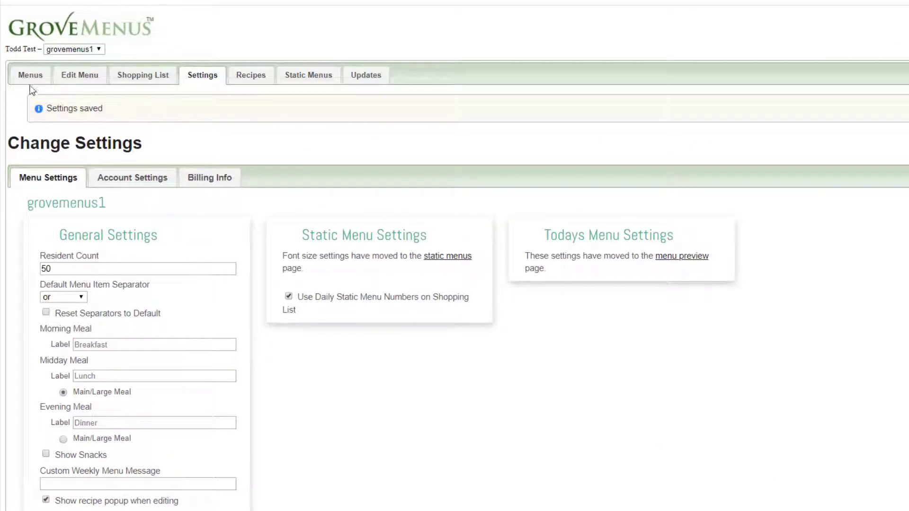
# Step: On Wednesday 03-18-2020's production sheet, set prepared counts of 6 for Baked Salisbury Steak, 4 for Breaded Shrimp and 3 for Cottage Cheese
pyautogui.click(29, 80)
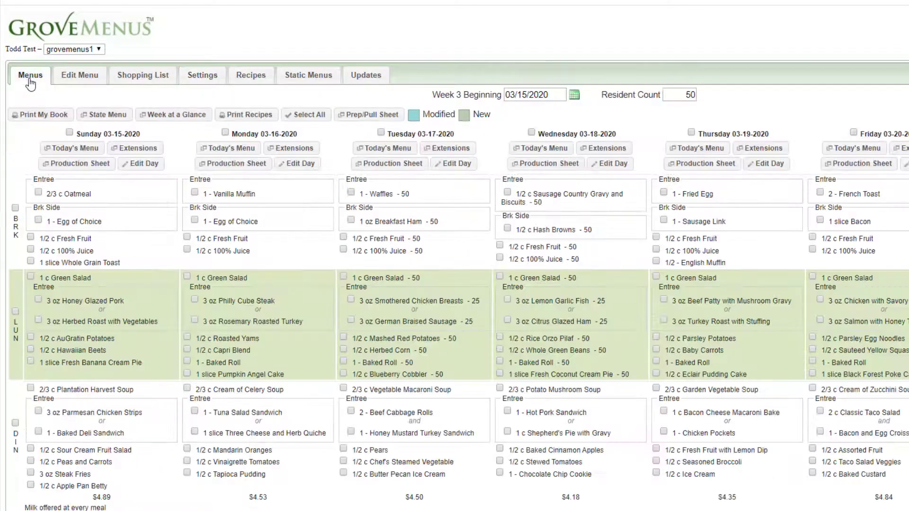
pyautogui.click(533, 166)
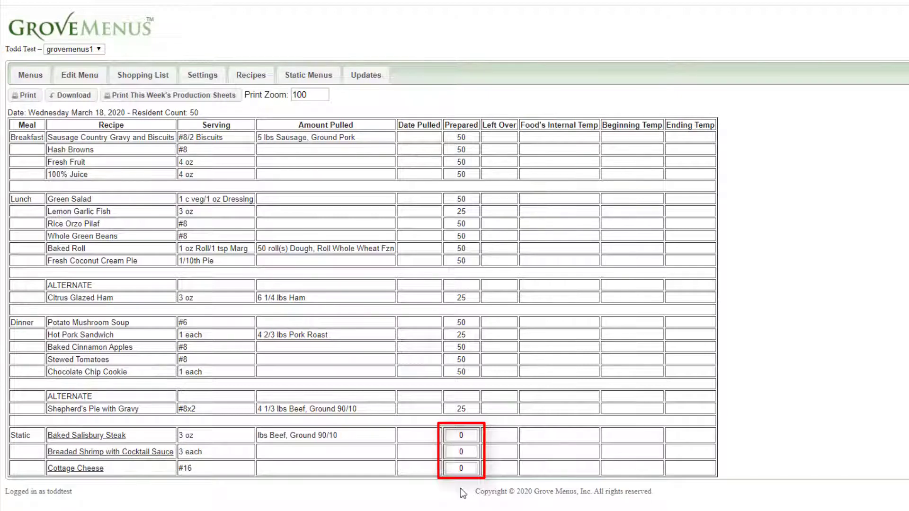
pyautogui.click(451, 436)
pyautogui.write('6')
pyautogui.click(448, 453)
pyautogui.write('4')
pyautogui.click(452, 469)
pyautogui.write('3')
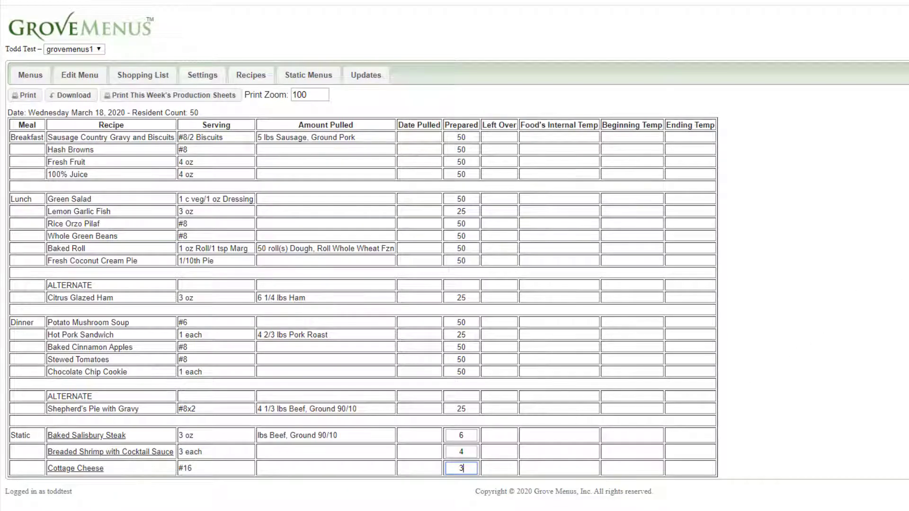
pyautogui.press('Tab')
# Step: Reopen Wednesday 03-18-2020's production sheet from the weekly menu, view its printable version and return to the sheet
pyautogui.click(35, 80)
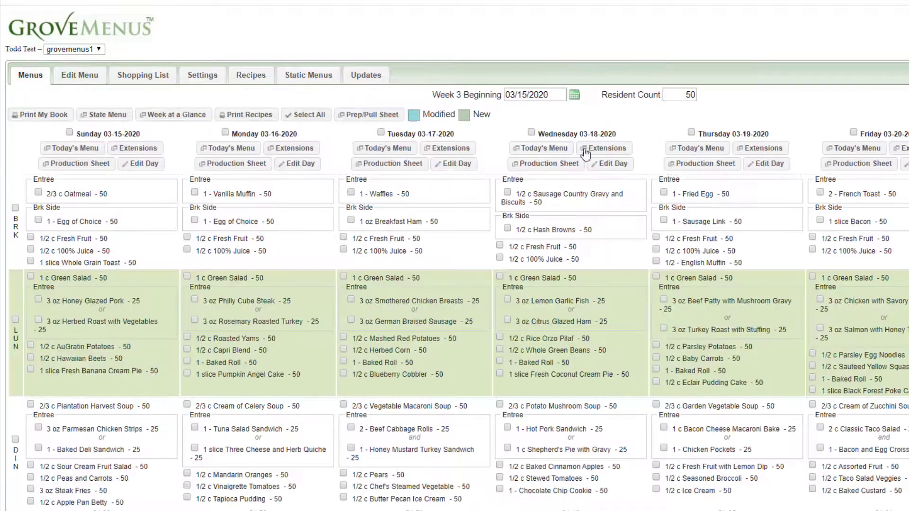
pyautogui.click(573, 165)
pyautogui.scroll(-1, 96, 243)
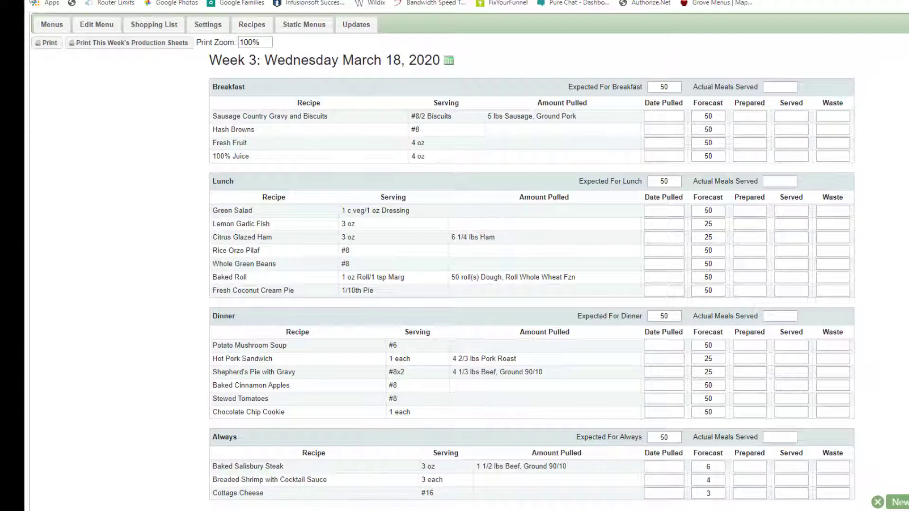
pyautogui.click(45, 49)
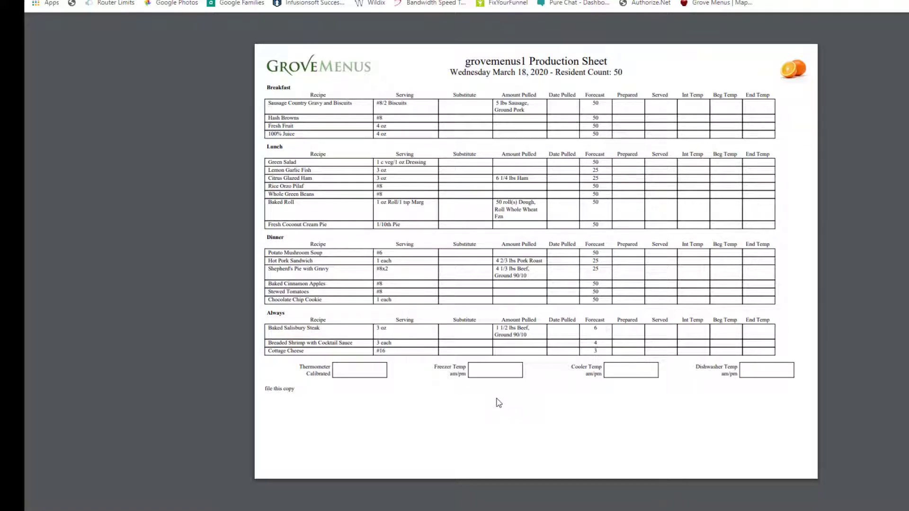
pyautogui.click(34, 1)
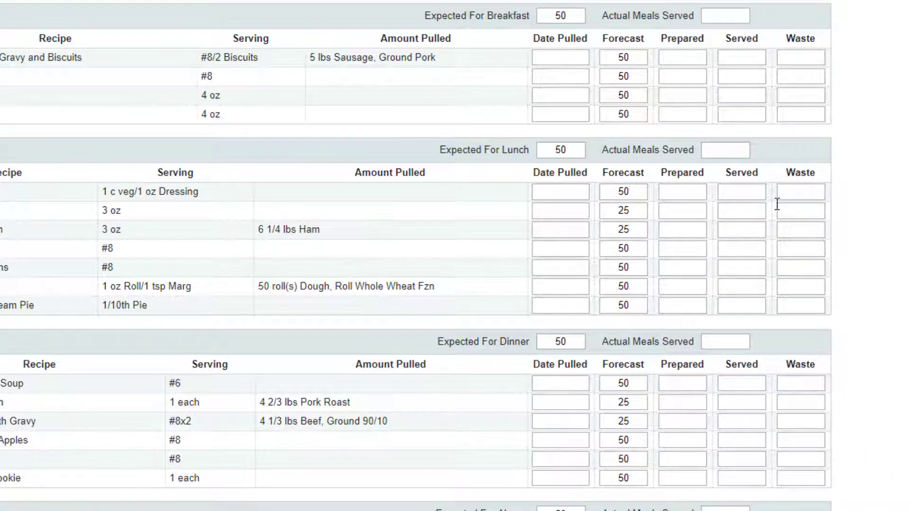
# Step: Record the actual meals served as 45 for lunch and 40 for dinner
pyautogui.click(729, 151)
pyautogui.write('45')
pyautogui.click(717, 343)
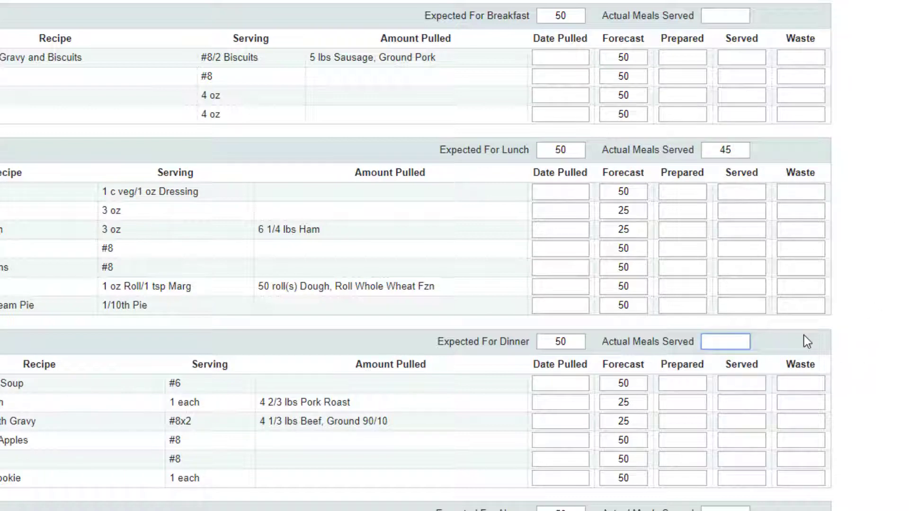
pyautogui.write('40')
pyautogui.click(904, 237)
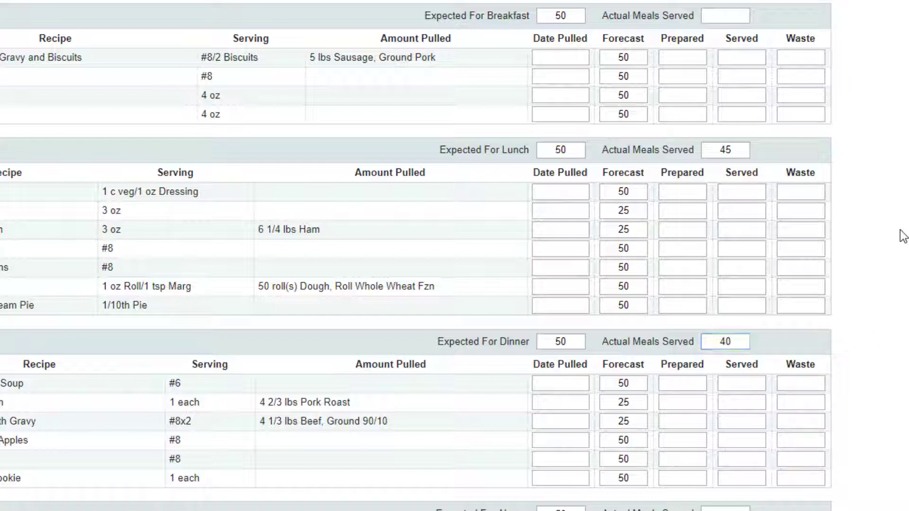
# Step: For the lunch Green Salad, enter 45 prepared and 40 served
pyautogui.click(697, 193)
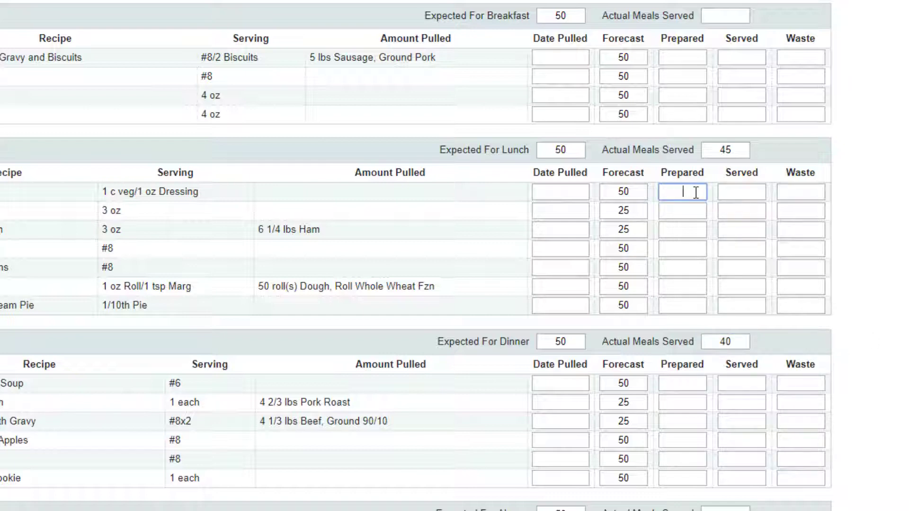
pyautogui.write('45')
pyautogui.click(732, 192)
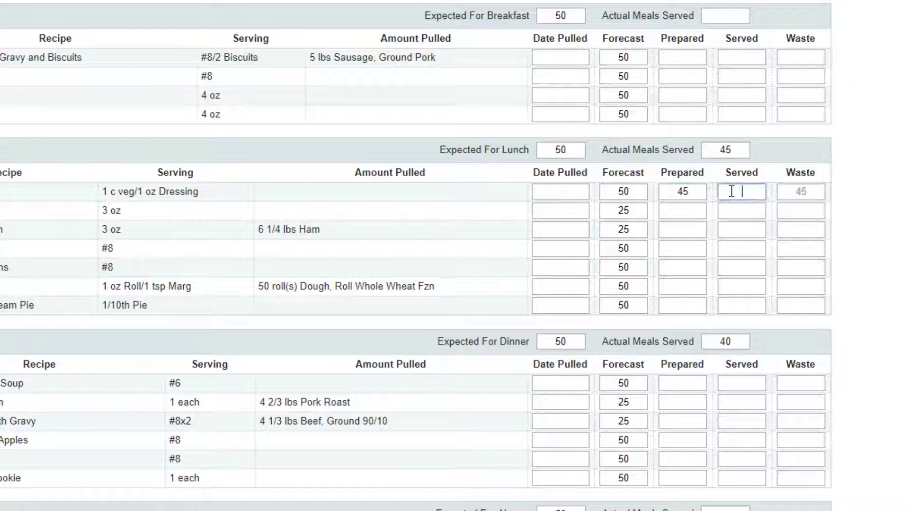
pyautogui.write('40')
pyautogui.click(735, 210)
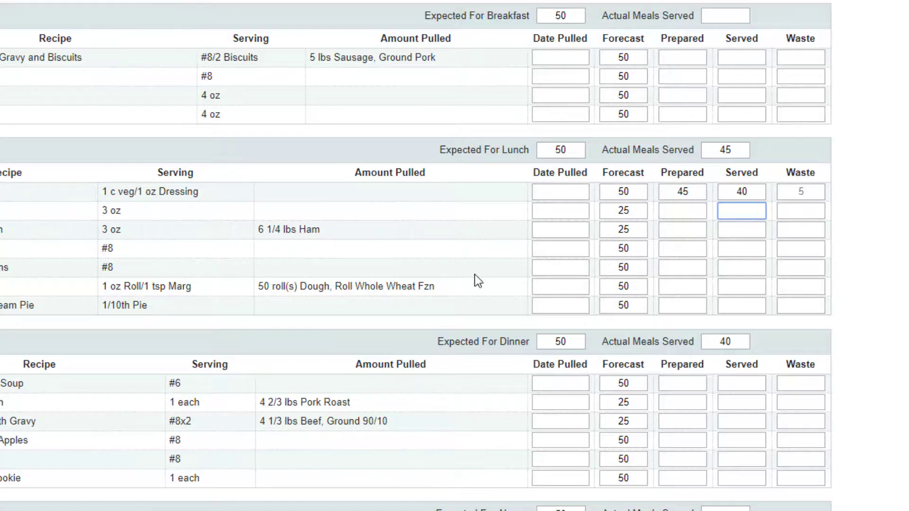
pyautogui.scroll(-3, 479, 280)
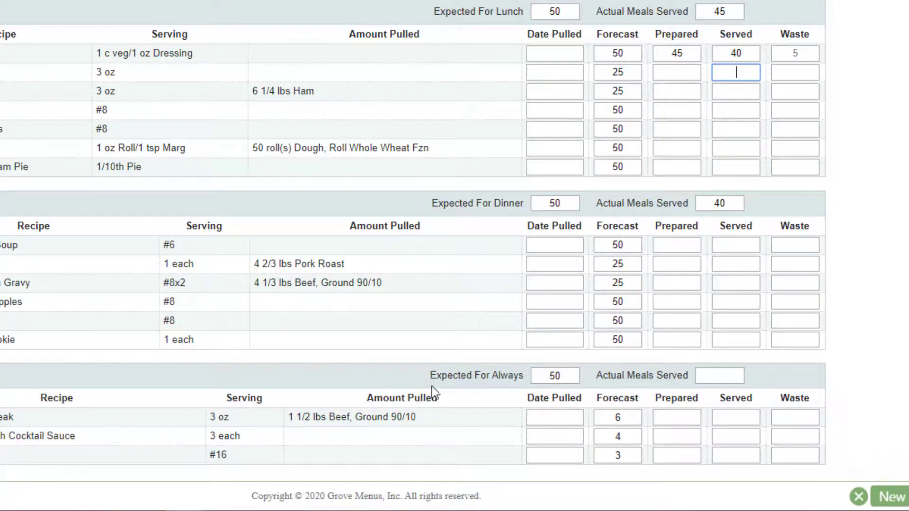
pyautogui.scroll(2, 417, 375)
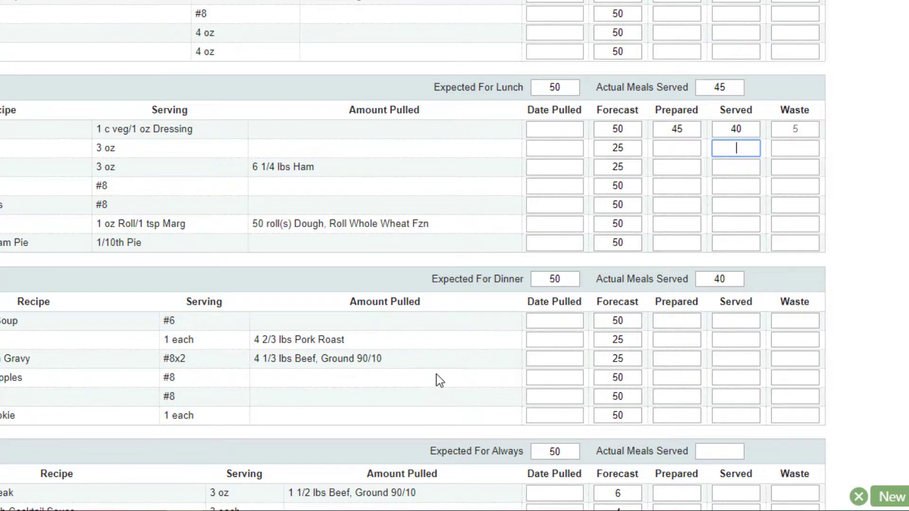